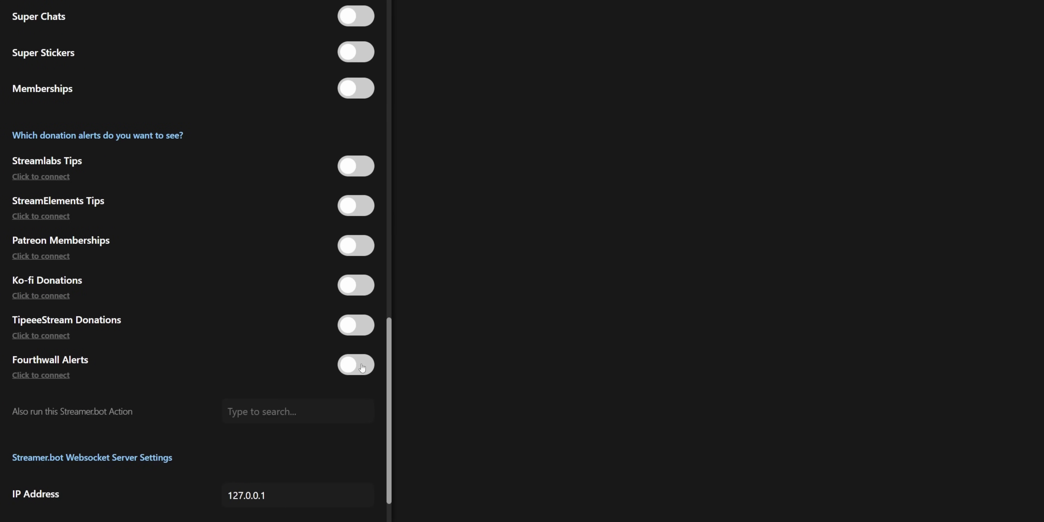
Step: Switch on Fourthwall, TipeeeStream, Ko-fi, Patreon, StreamElements and Streamlabs alerts, leaving Raids off
left_click(362, 367)
left_click(361, 325)
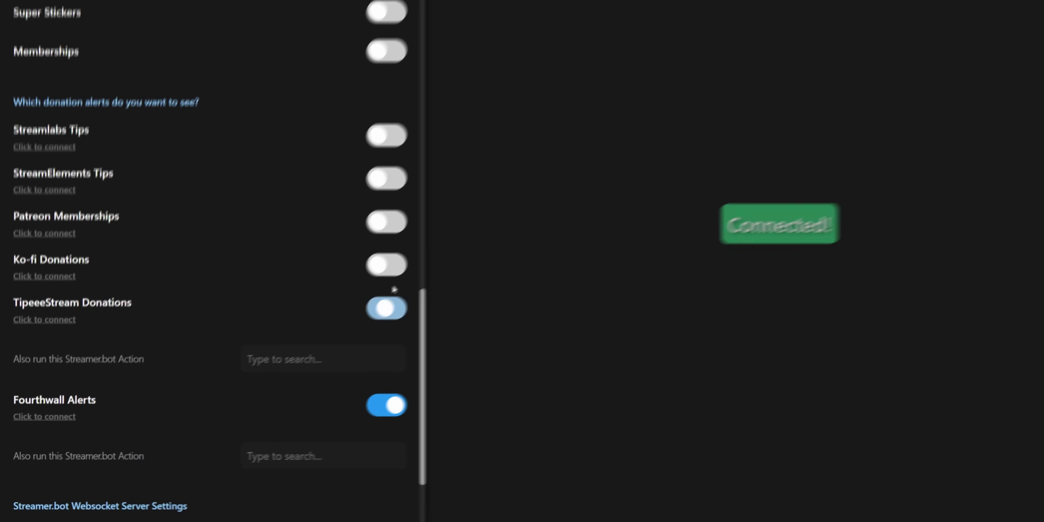
left_click(361, 285)
left_click(361, 246)
left_click(360, 206)
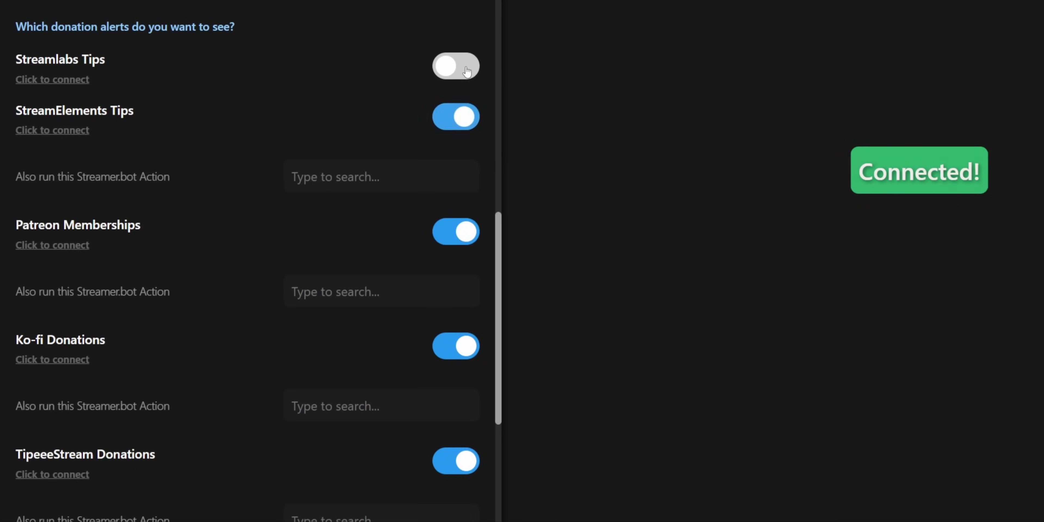
left_click(466, 69)
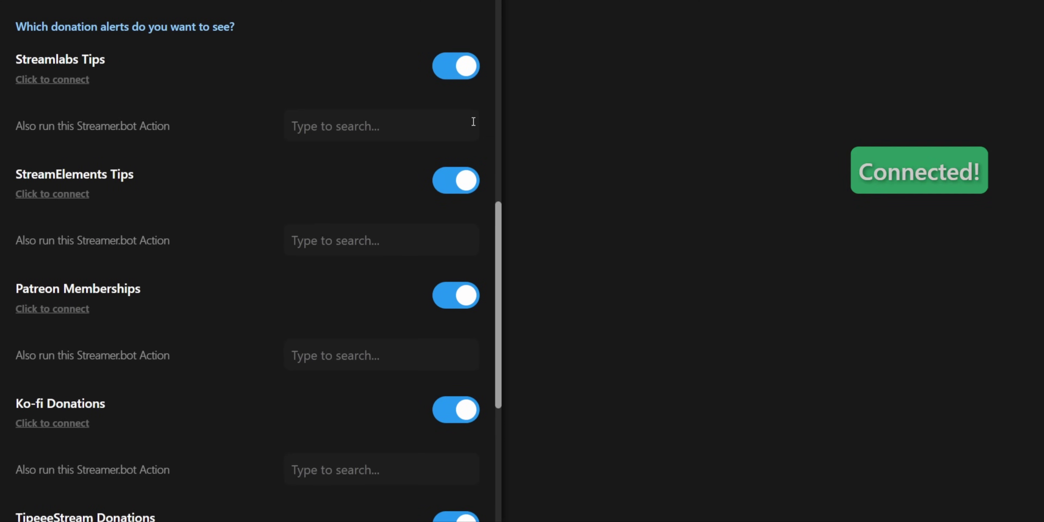
scroll(273, 144, "up", 8)
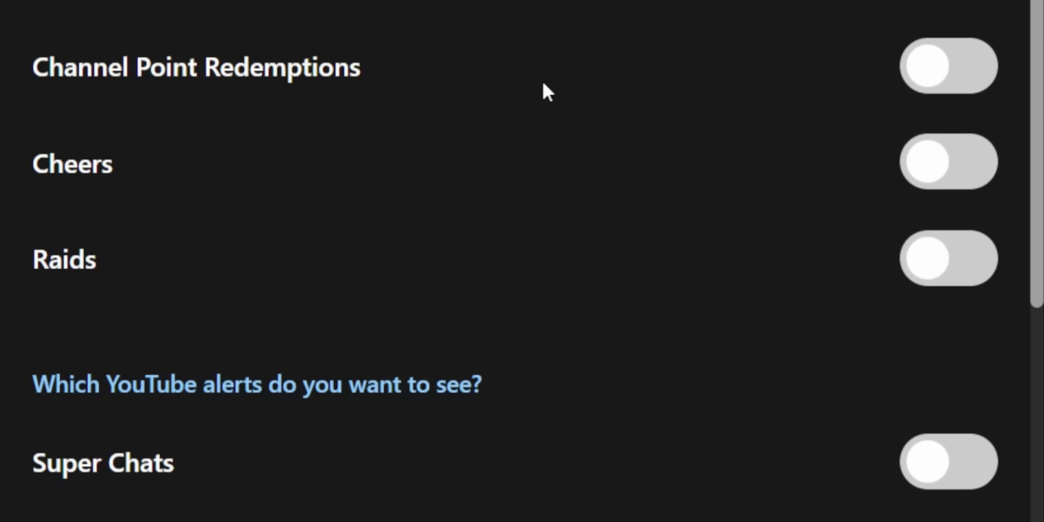
left_click(945, 263)
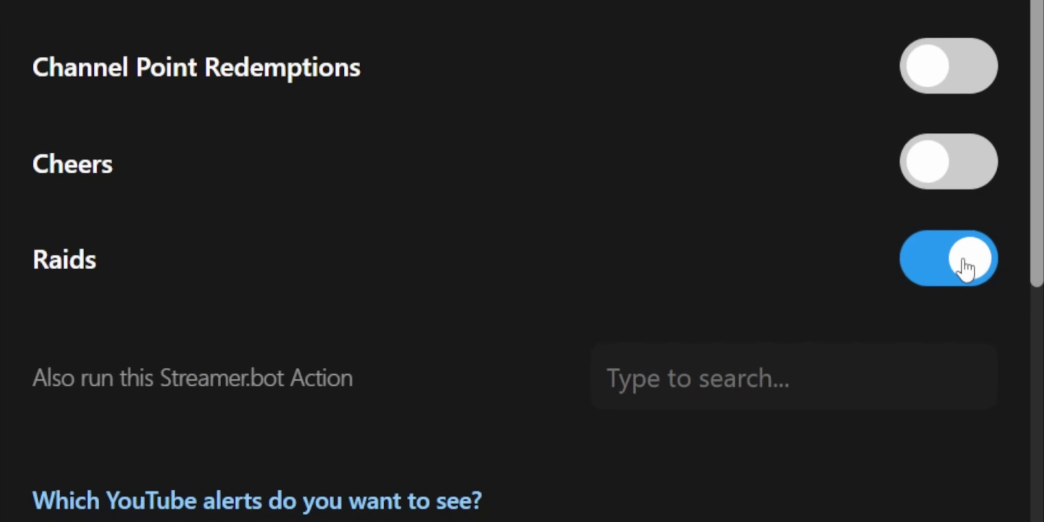
left_click(966, 269)
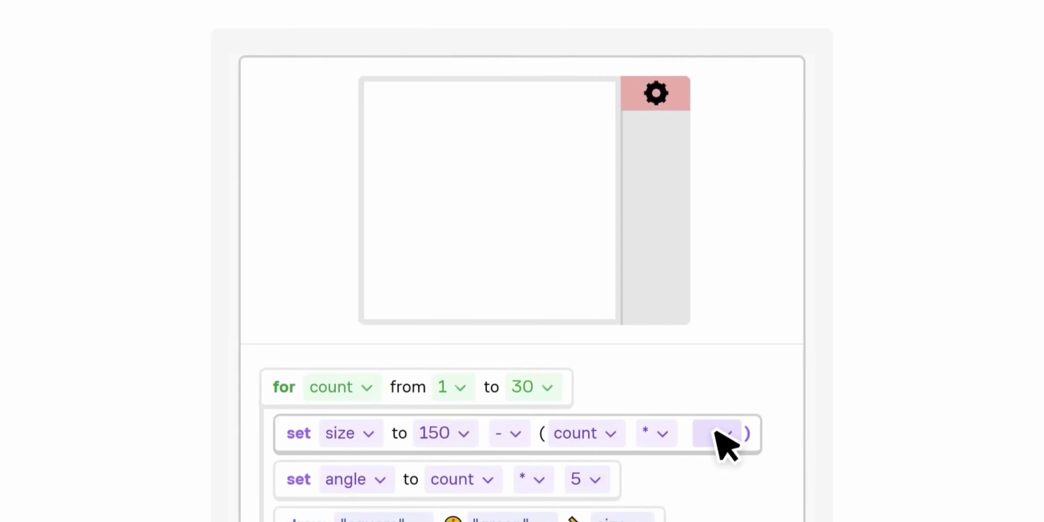
Step: Fill the loop value with 5, move the colour pick to the wheel's top, and set r to count times 50
left_click(688, 462)
left_click(733, 458)
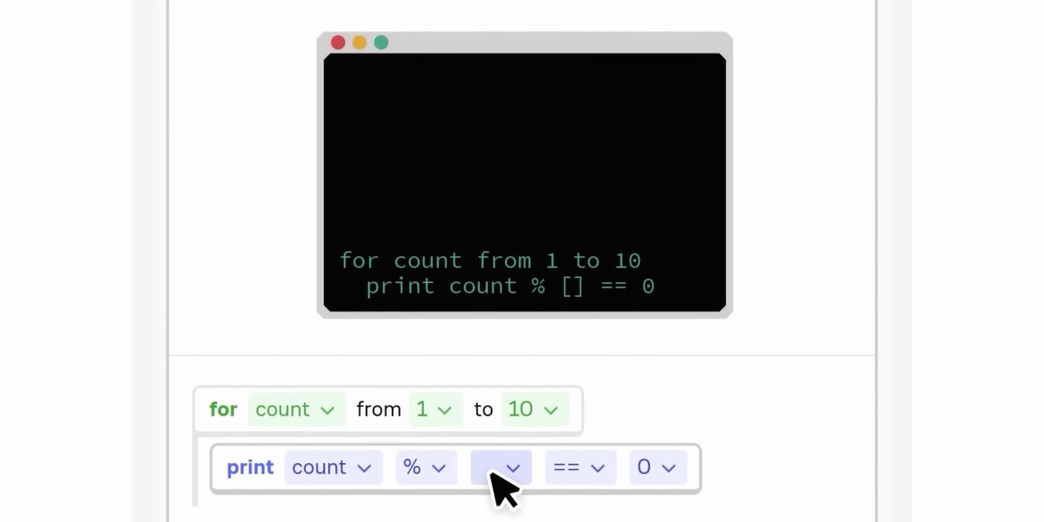
left_click(492, 467)
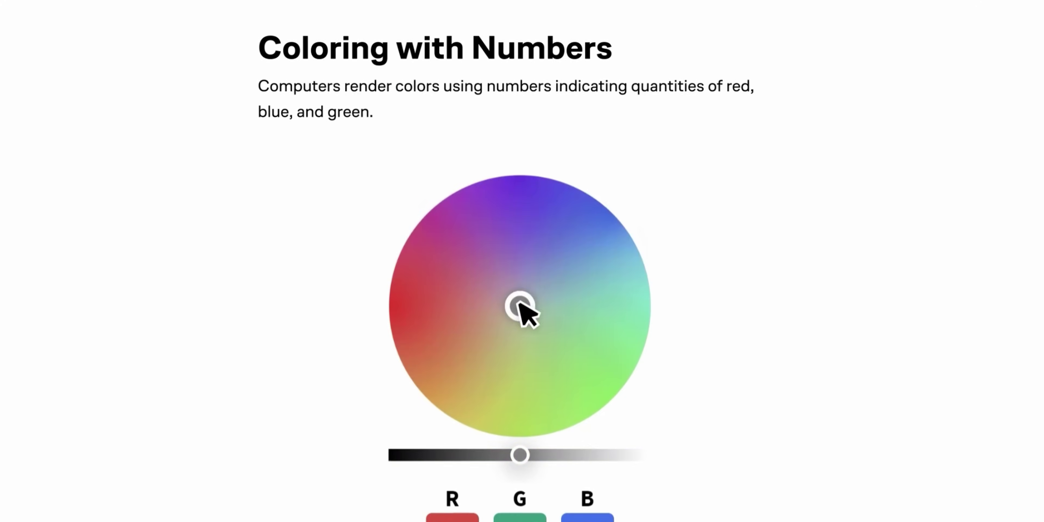
left_click_drag(522, 310, 525, 144)
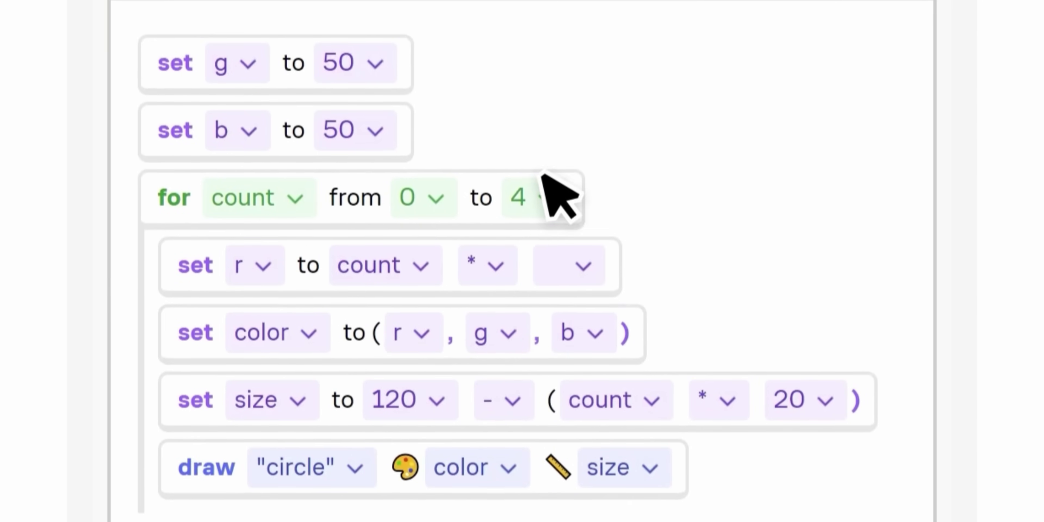
left_click(584, 259)
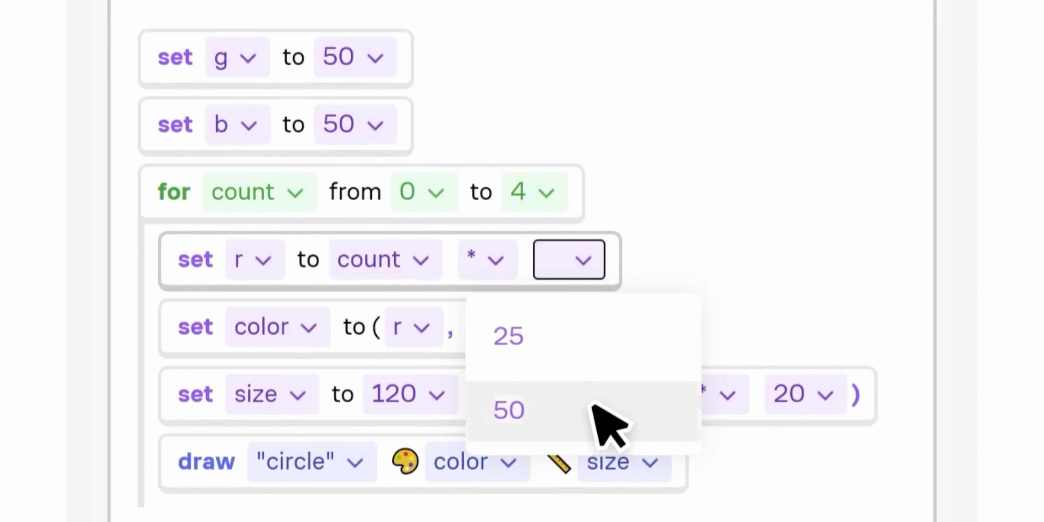
left_click(592, 406)
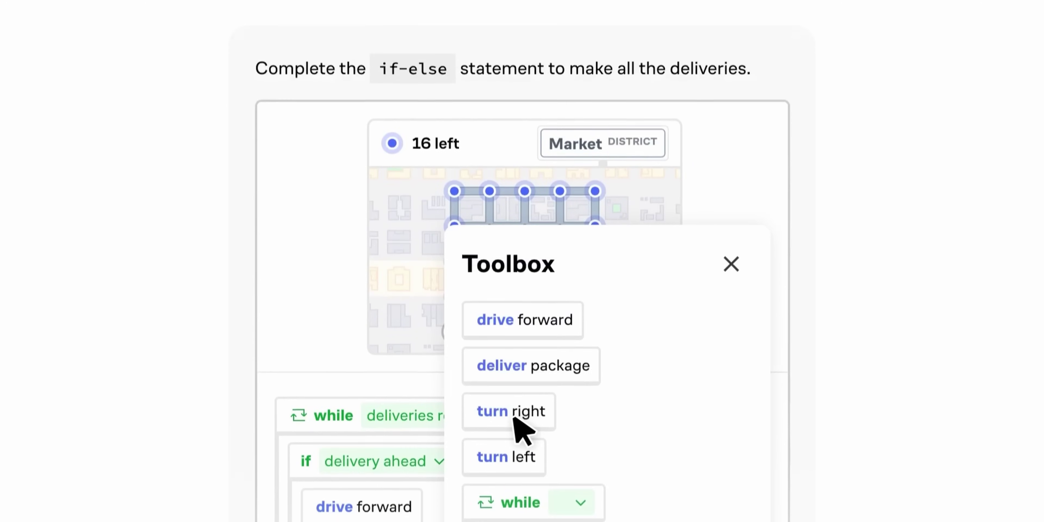
Step: Put turn right into the else branch and run the corrected delivery route program
left_click_drag(522, 401, 358, 505)
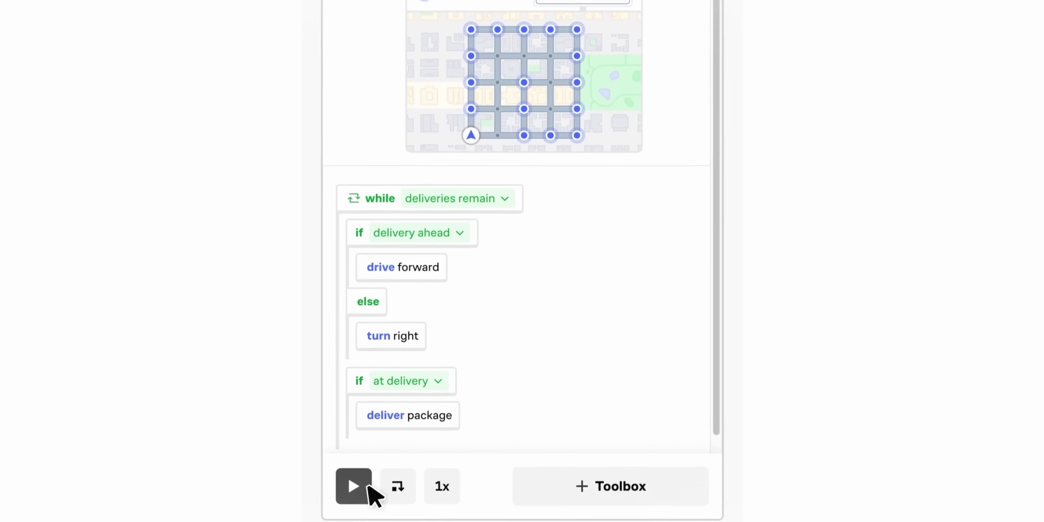
left_click(365, 485)
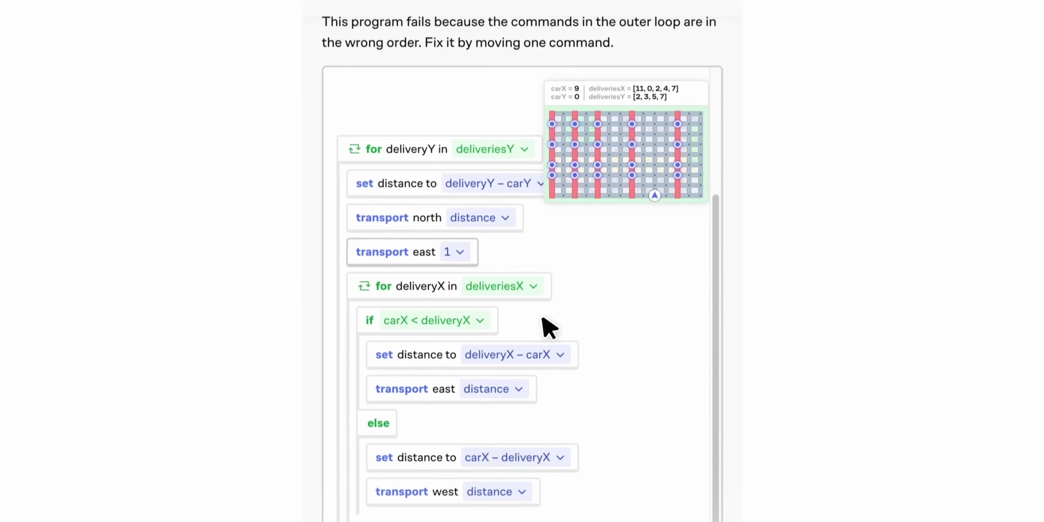
left_click_drag(429, 261, 423, 442)
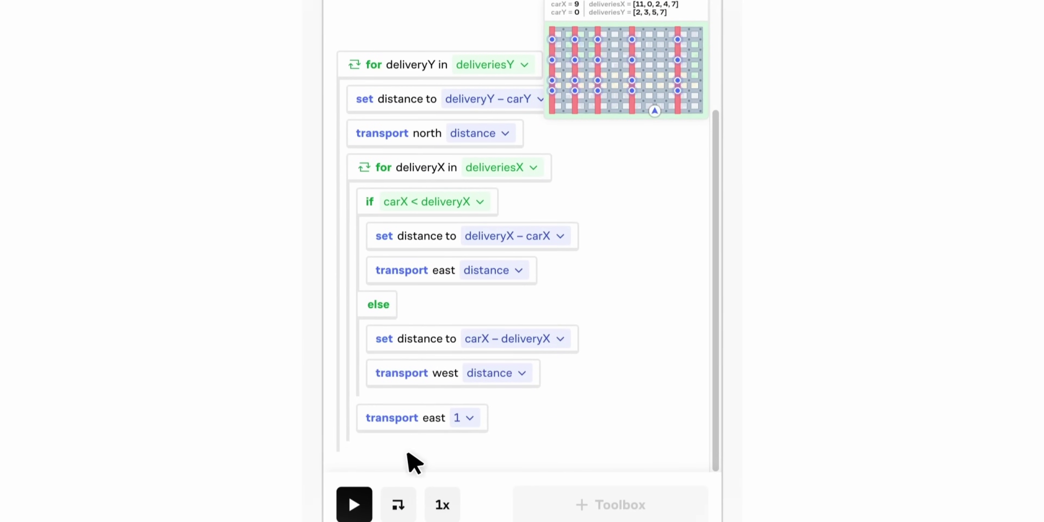
left_click(355, 505)
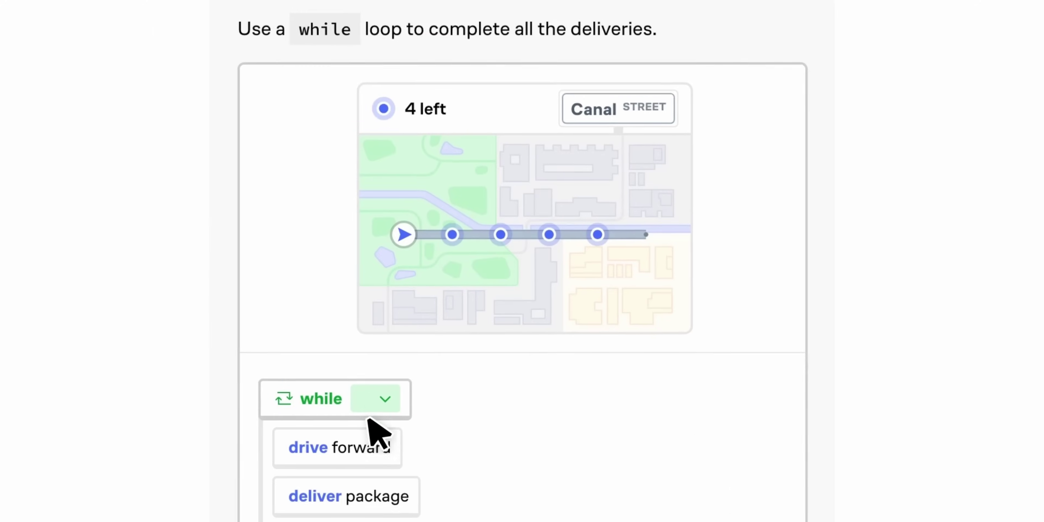
Step: Fill the empty size multiplier in the square-drawing loop with 5
left_click(369, 395)
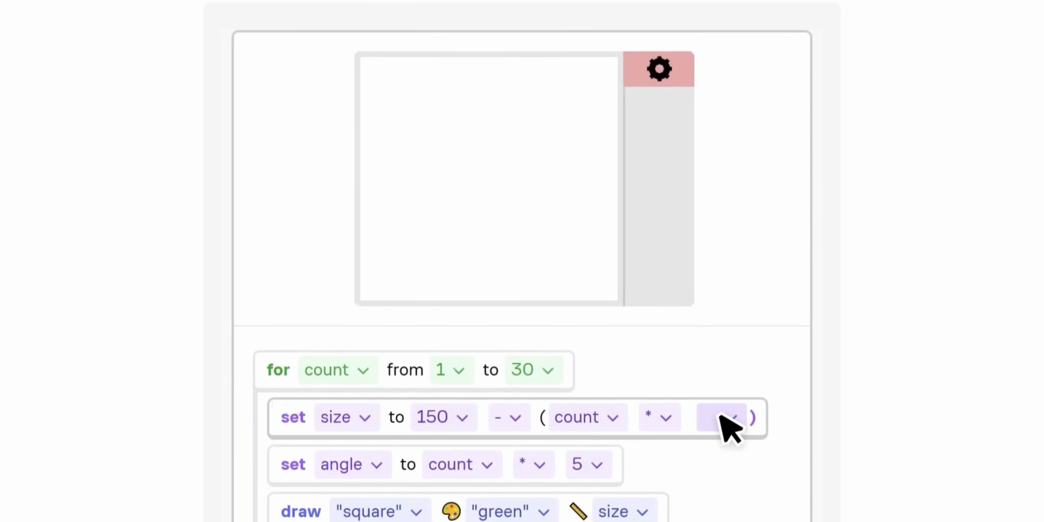
left_click(693, 482)
left_click(733, 461)
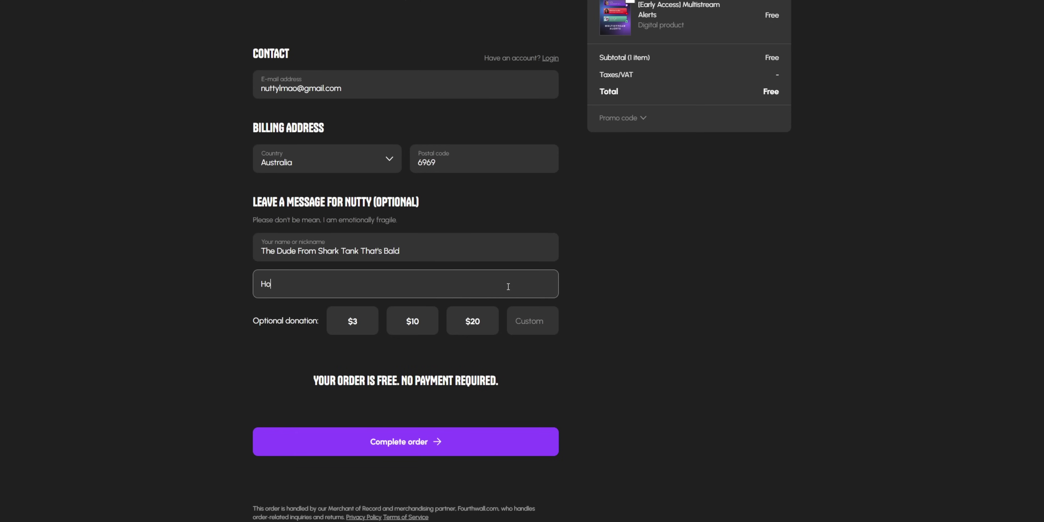
Step: Type 'w about a' on the Multistream Alerts store page
type("w about a")
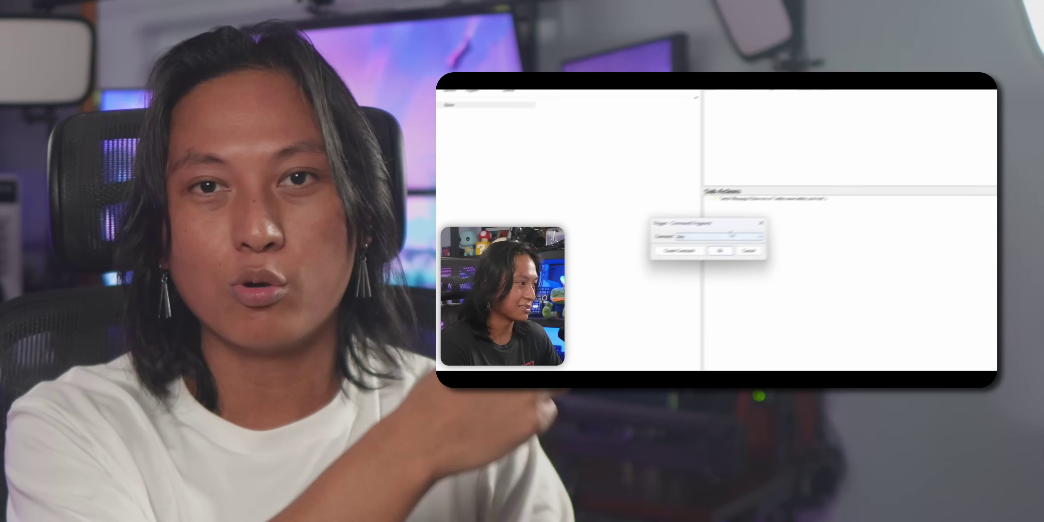
Step: Start creating a new chat command from the Command Triggered dialog
left_click(726, 243)
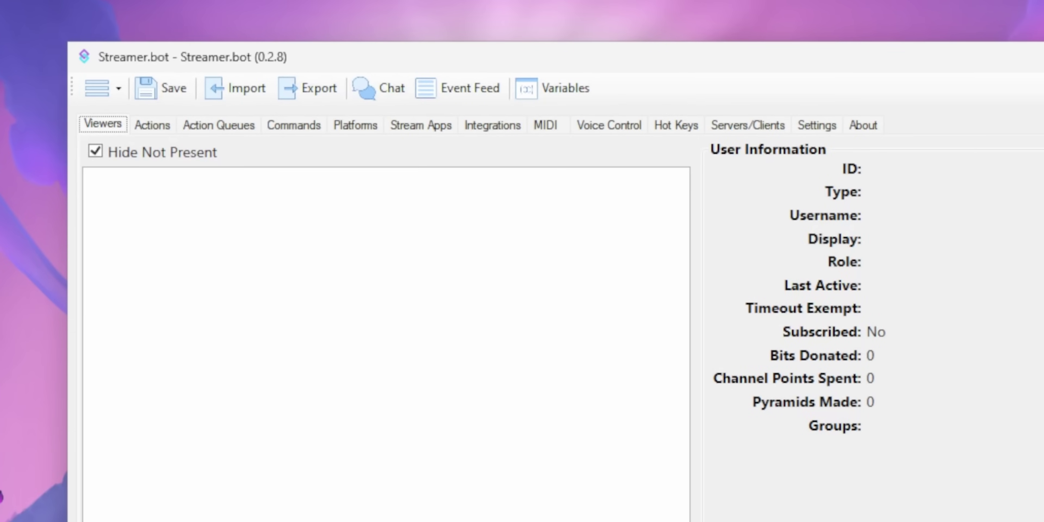
Step: Start the WebSocket Server on 127.0.0.1:8080 from Servers/Clients in both Streamer.bot versions
left_click(753, 128)
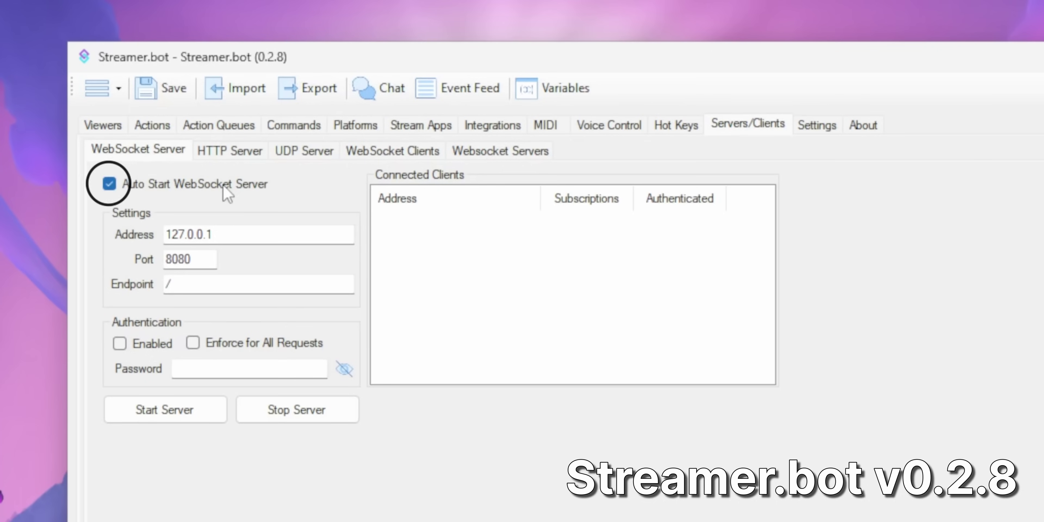
left_click(199, 416)
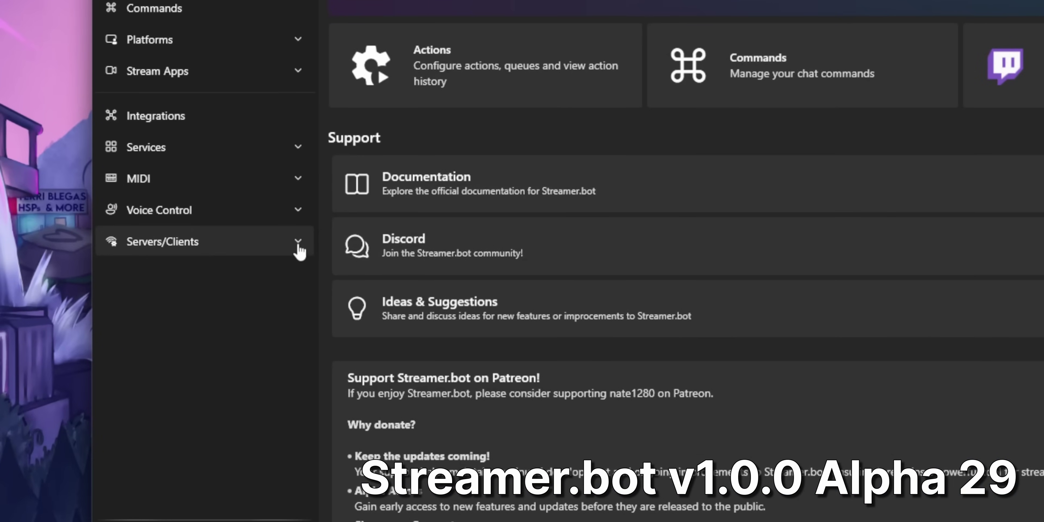
left_click(298, 248)
left_click(279, 283)
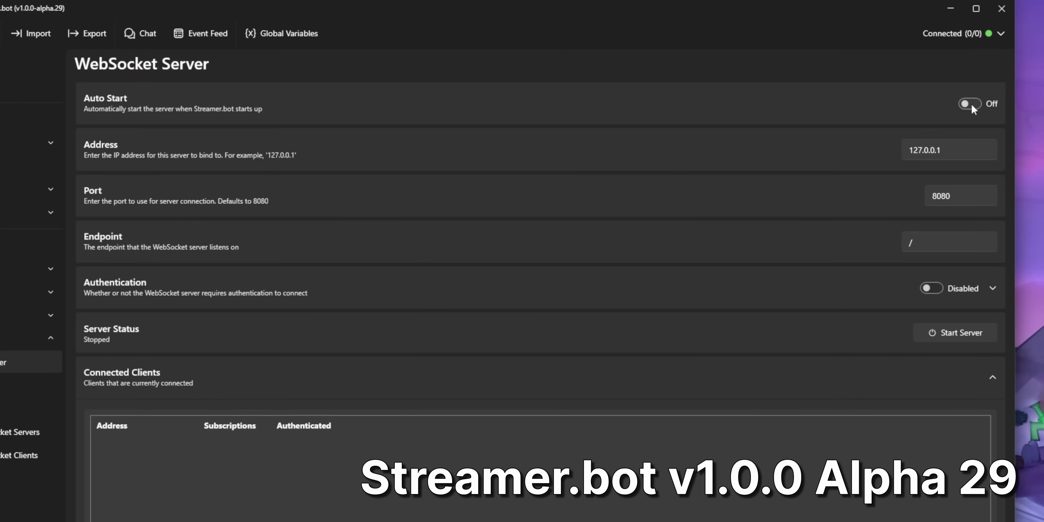
left_click(987, 338)
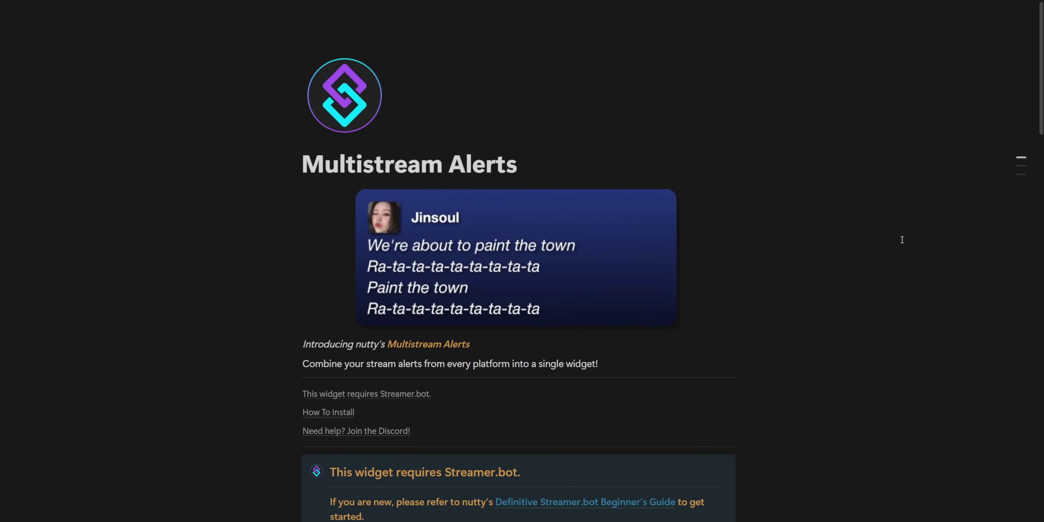
Step: Follow the widgets.nutty.gg multistream-alerts settings link under How To Install
scroll(903, 227, "down", 12)
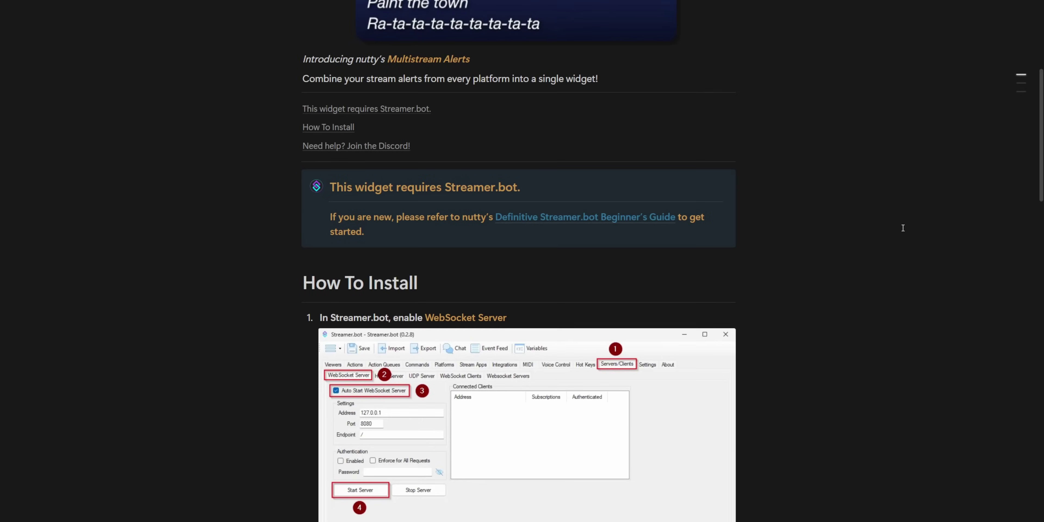
scroll(903, 227, "down", 4)
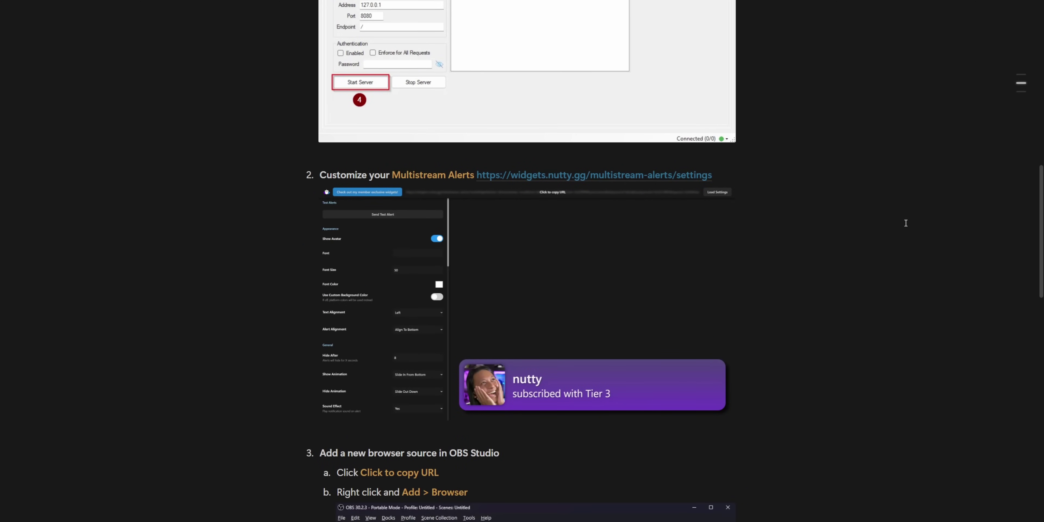
left_click(703, 181)
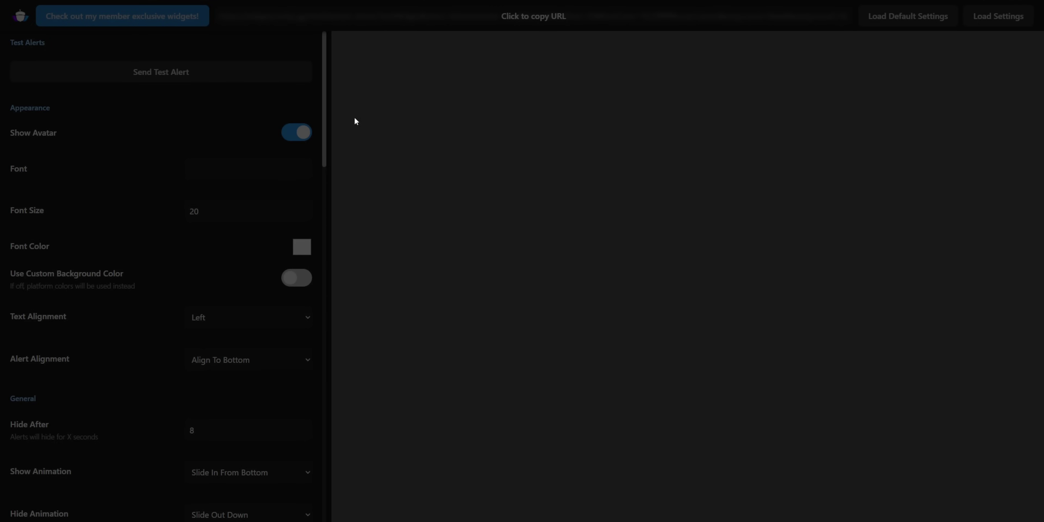
Step: Preview test alerts, turn off Show Avatar, and set the Pixeboy font at size 40
left_click(240, 81)
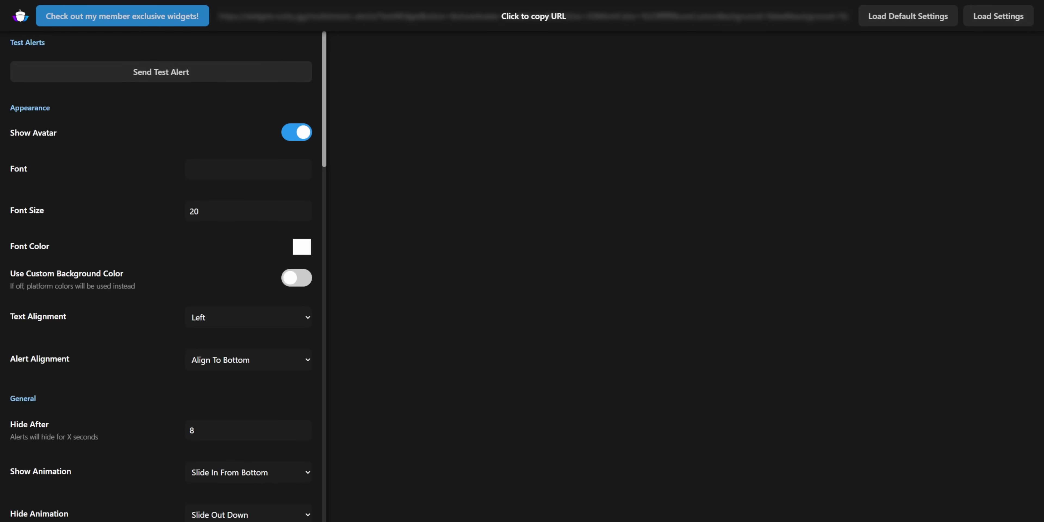
left_click(243, 78)
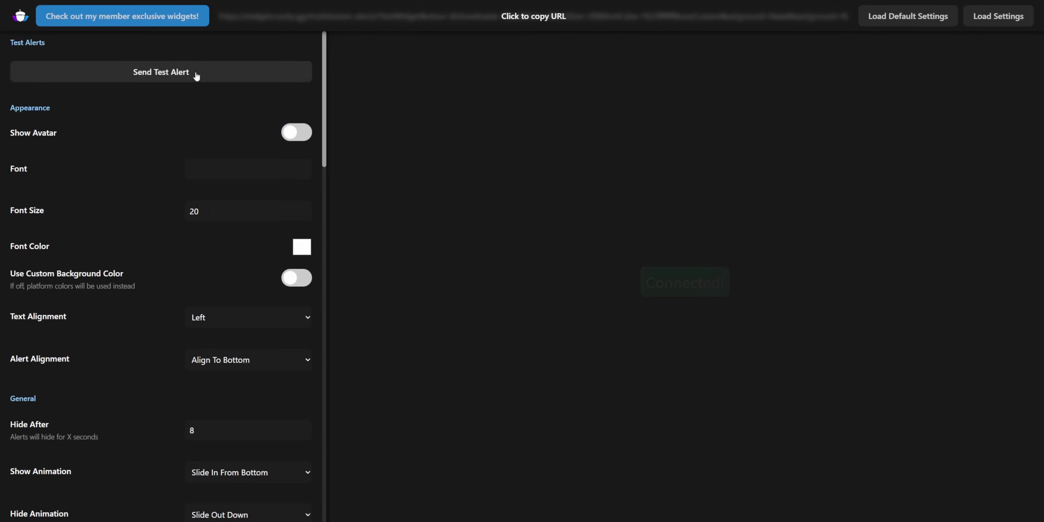
left_click(196, 76)
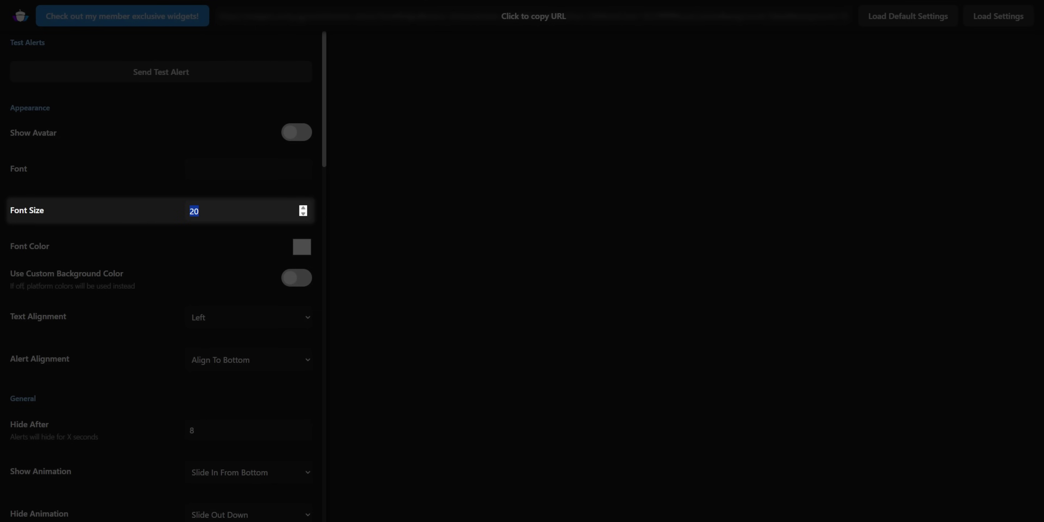
type("40")
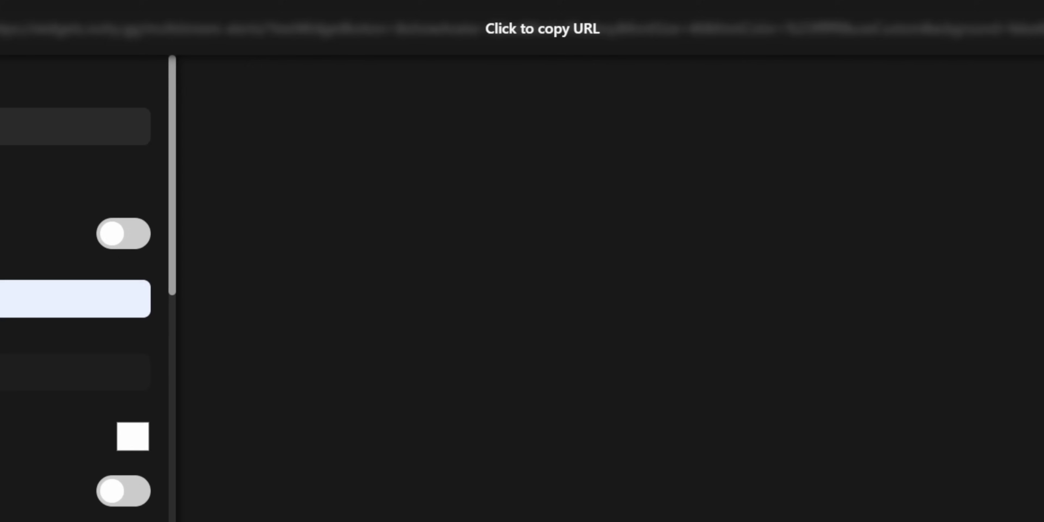
Step: Copy the widget link from the 'Click to copy URL' bar
left_click(563, 37)
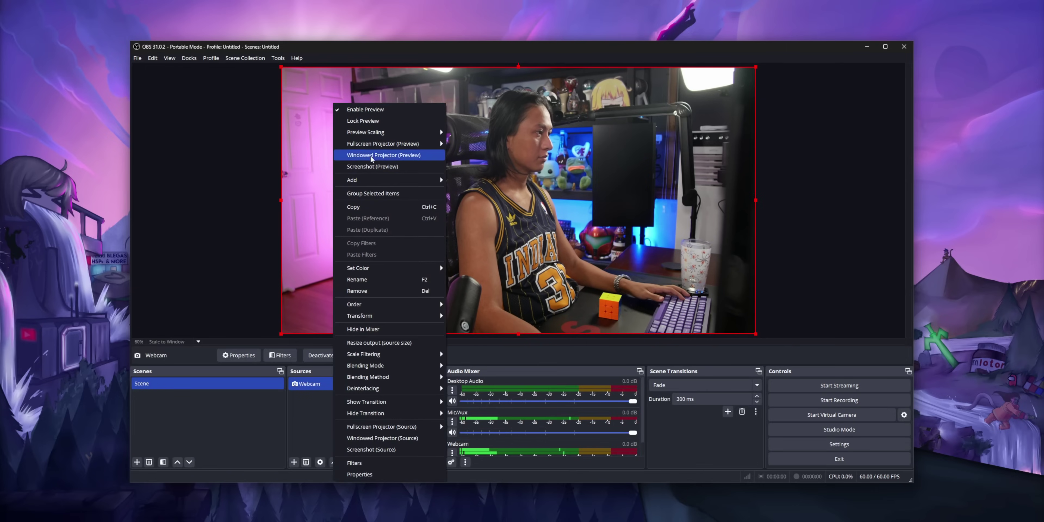
Step: Add a 'Multistream Alerts' browser source with the copied widget URL and drag it into place
mouse_move(387, 181)
left_click(508, 214)
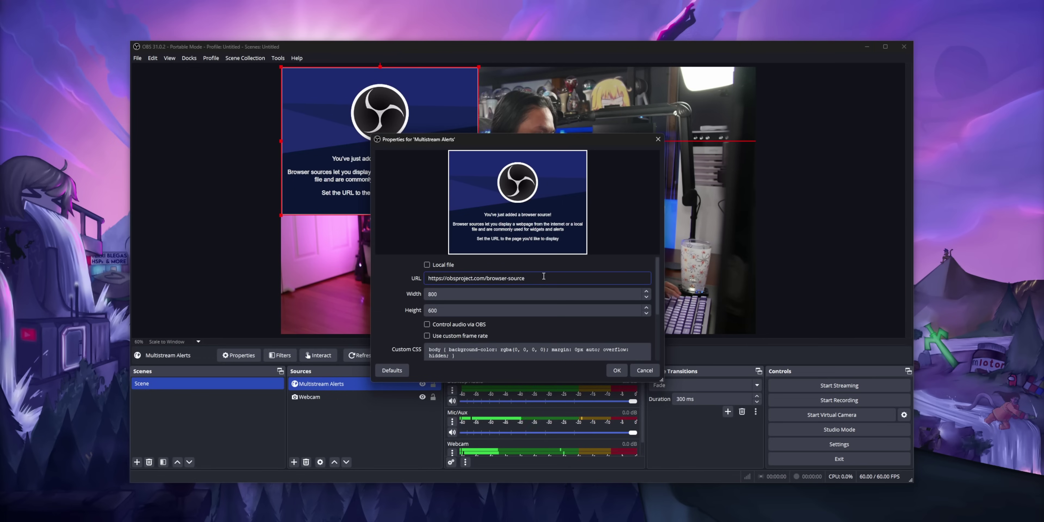
triple_click(544, 276)
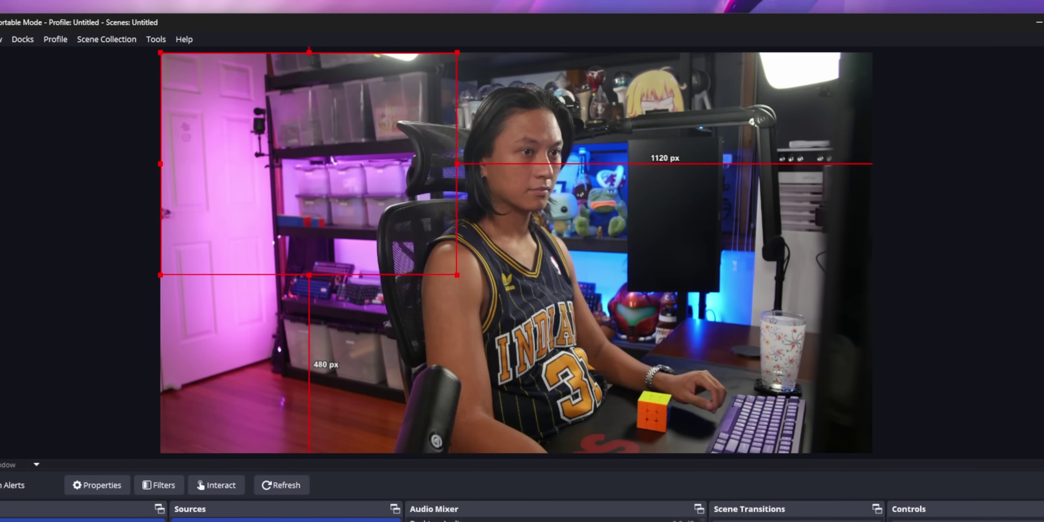
left_click_drag(571, 245, 627, 206)
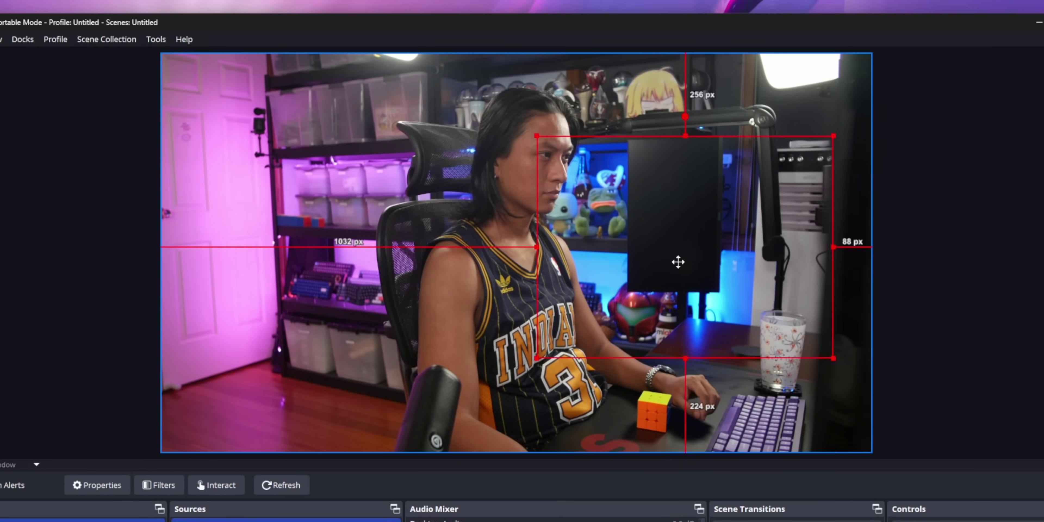
left_click_drag(678, 261, 685, 288)
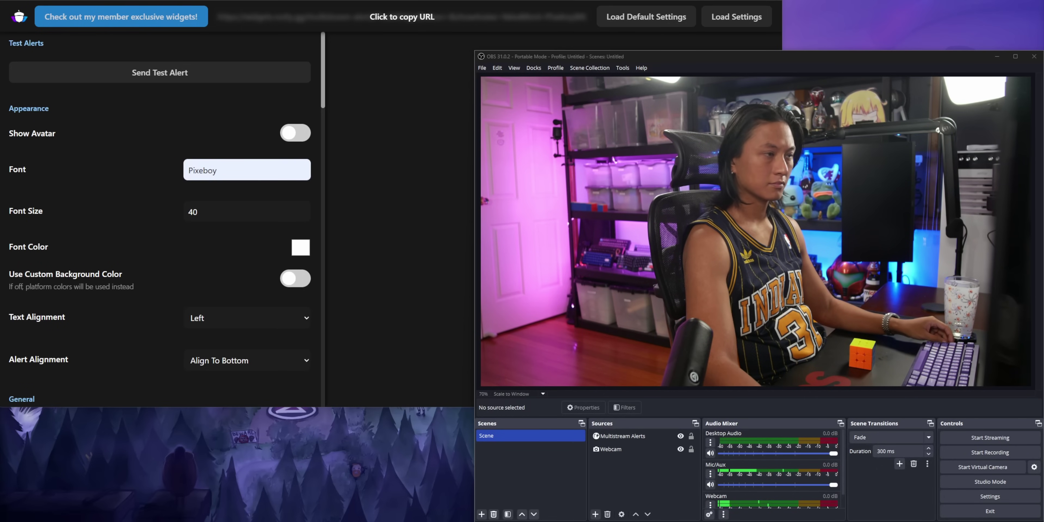
Step: Send a test alert, then drag the Multistream Alerts source up and left in the OBS preview
left_click(223, 71)
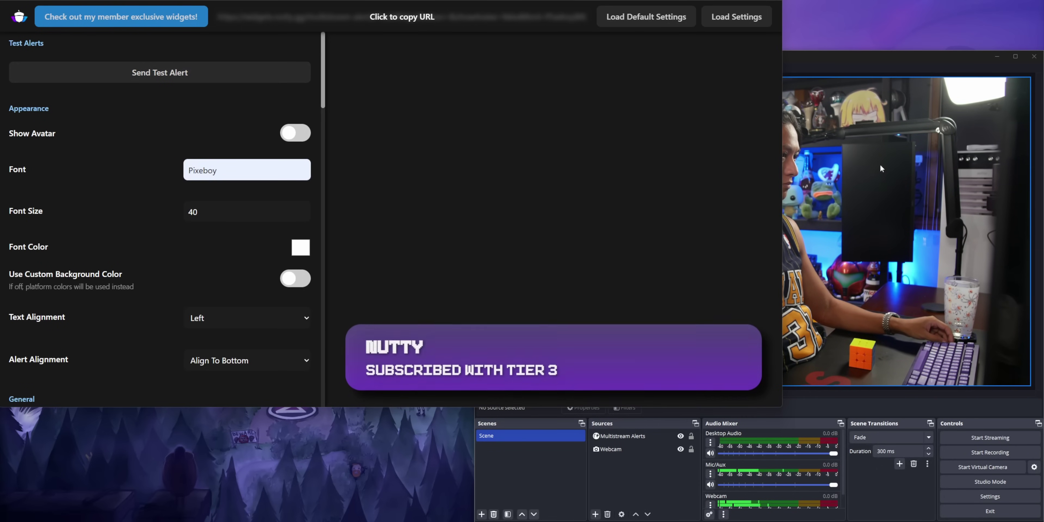
left_click(1039, 224)
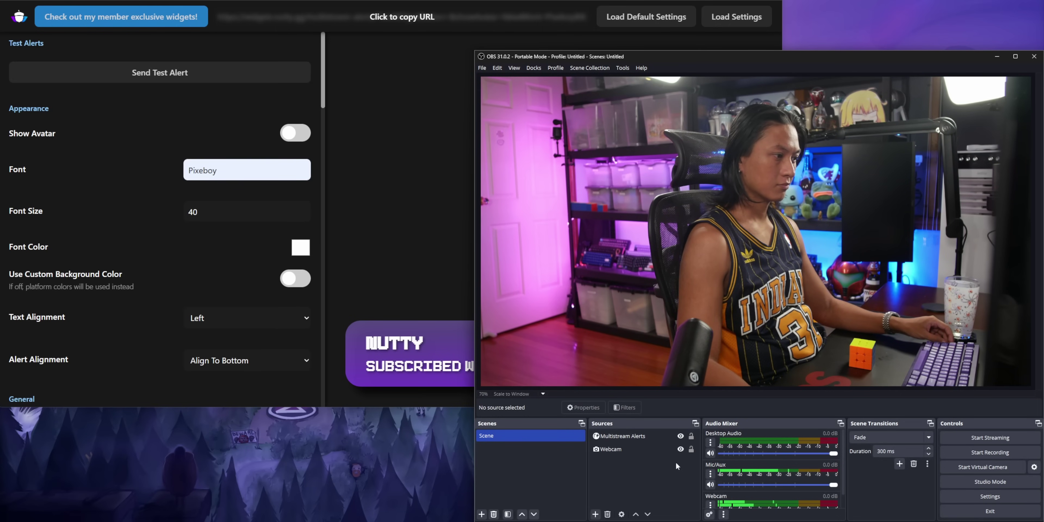
left_click(770, 286)
left_click_drag(798, 303, 783, 283)
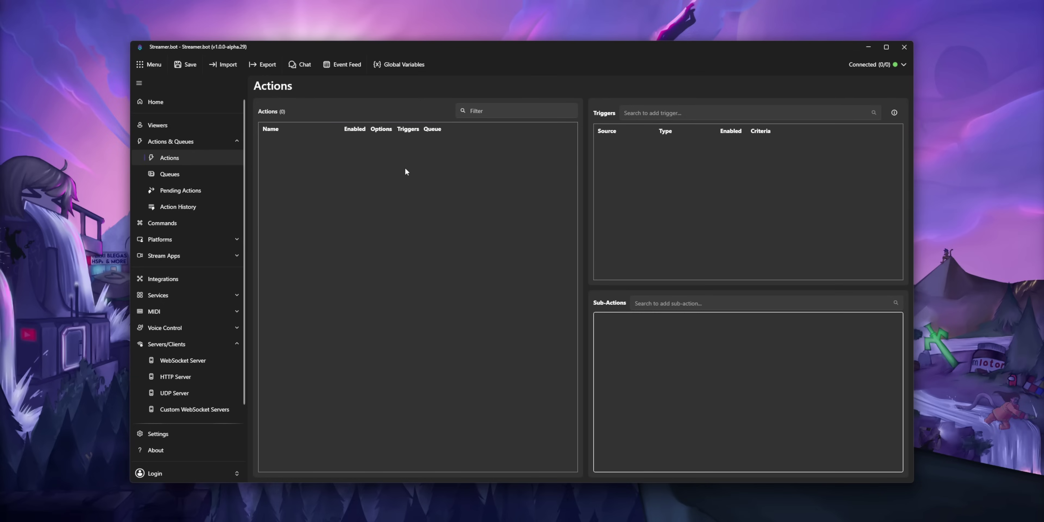
Step: Create the action 'Test Action' with a Twitch Subscription trigger
right_click(405, 168)
left_click(432, 144)
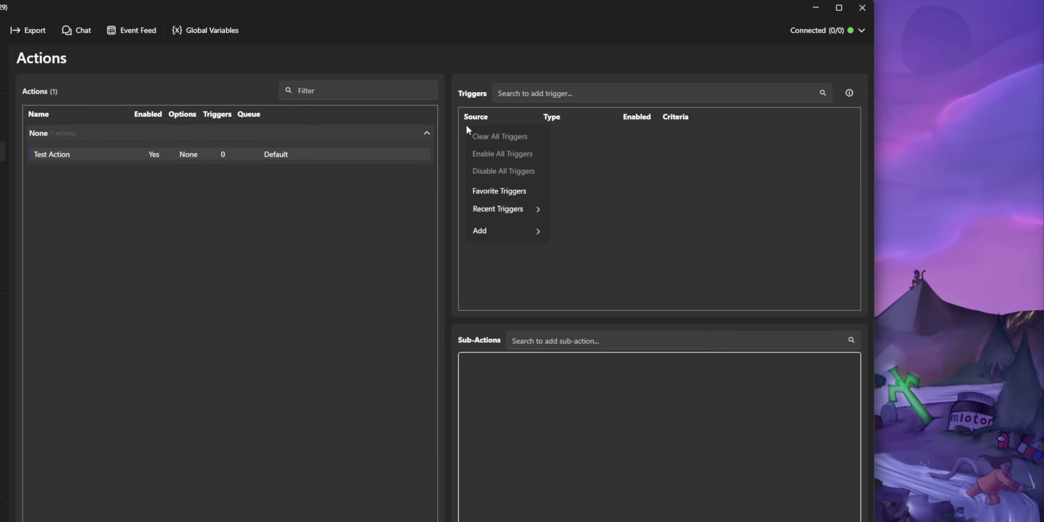
mouse_move(495, 230)
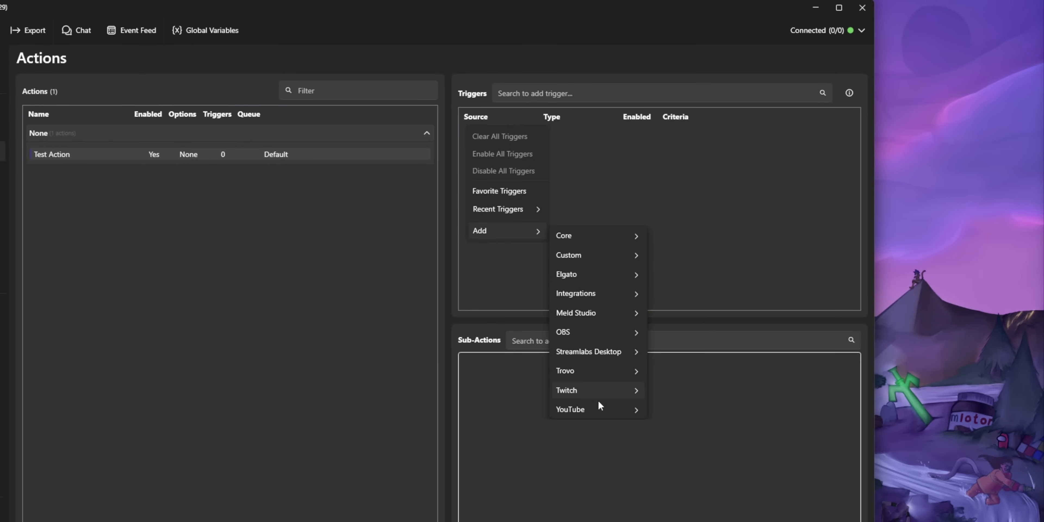
mouse_move(597, 391)
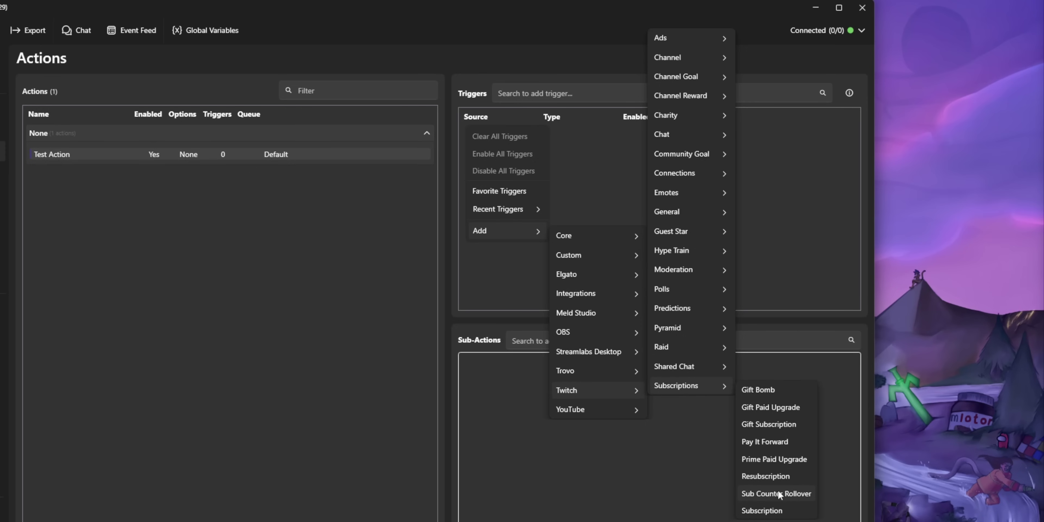
left_click(773, 511)
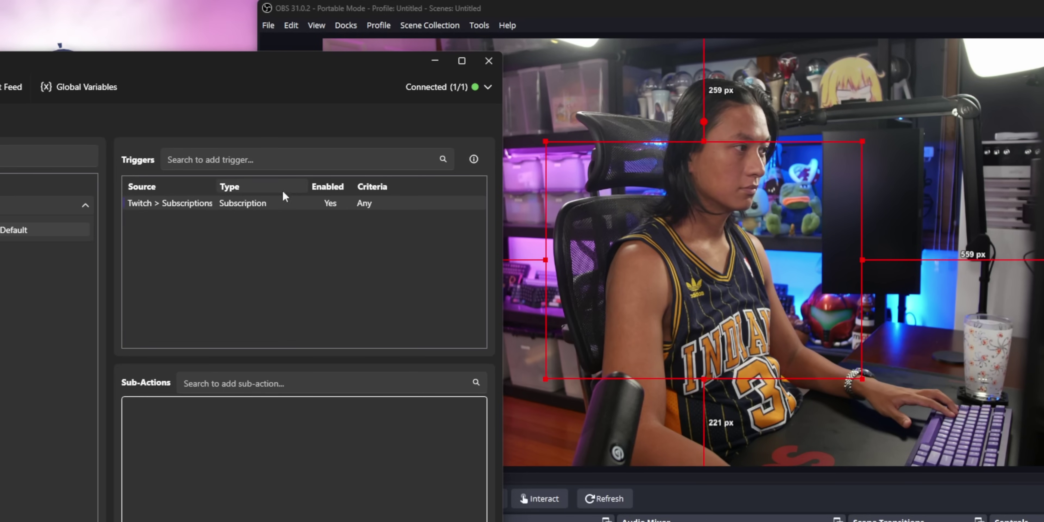
Step: Simulate a subscription to fire the alert, then bring up the YouTube membership trigger's options
right_click(548, 133)
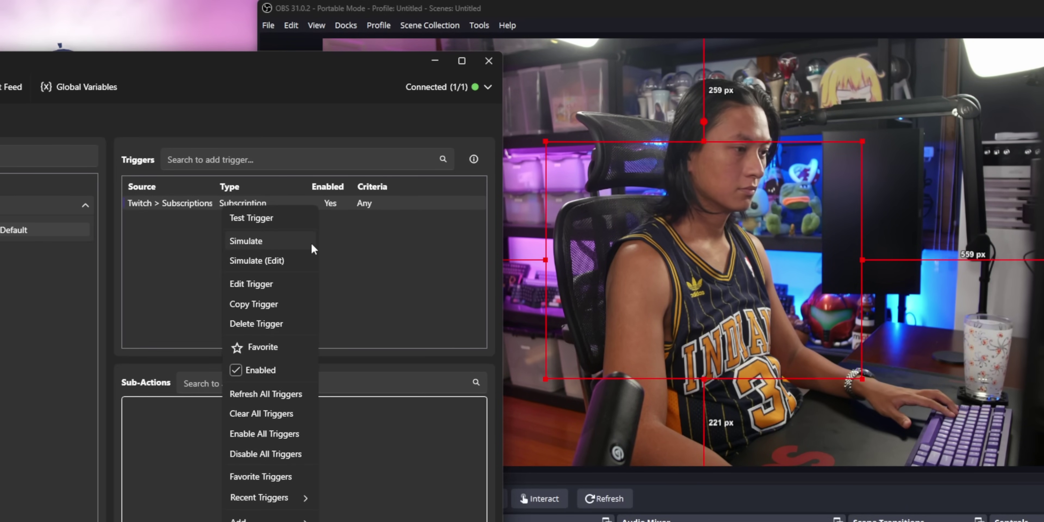
left_click(313, 243)
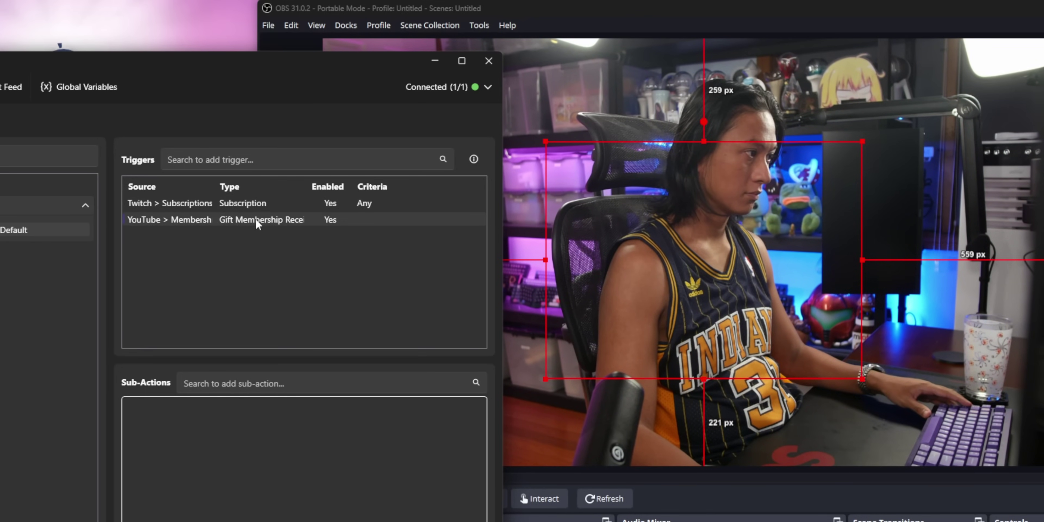
right_click(258, 223)
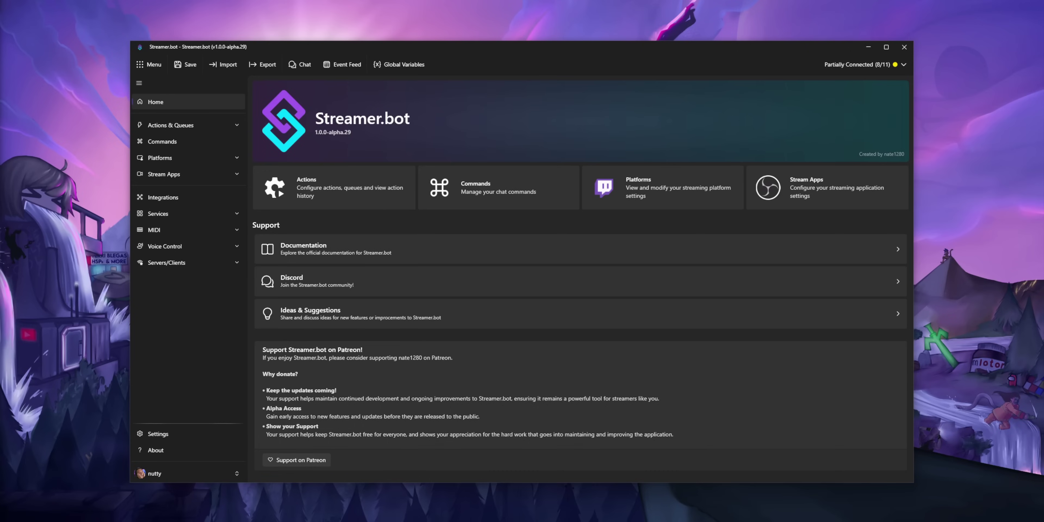
Step: Open the YouTube account settings from the Platforms list
left_click(193, 162)
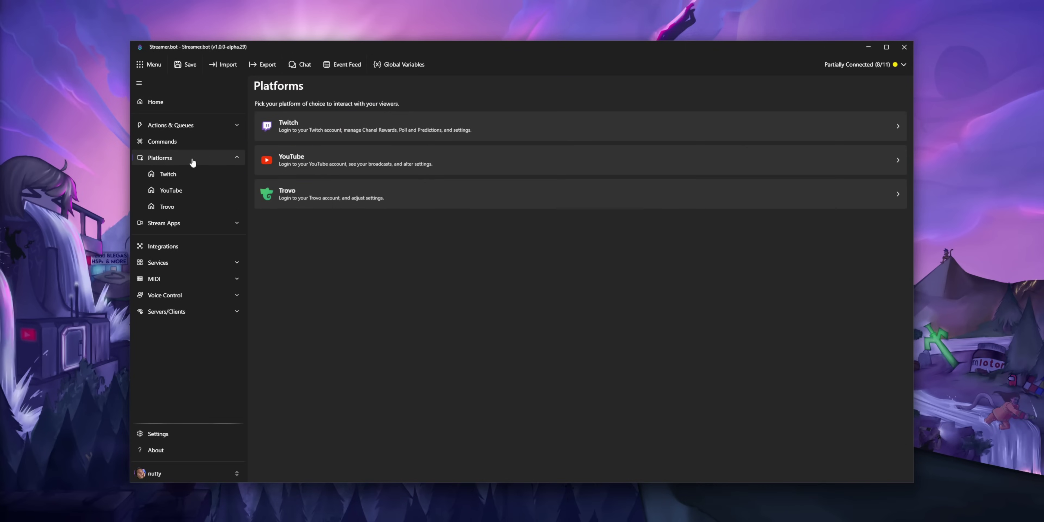
left_click(446, 159)
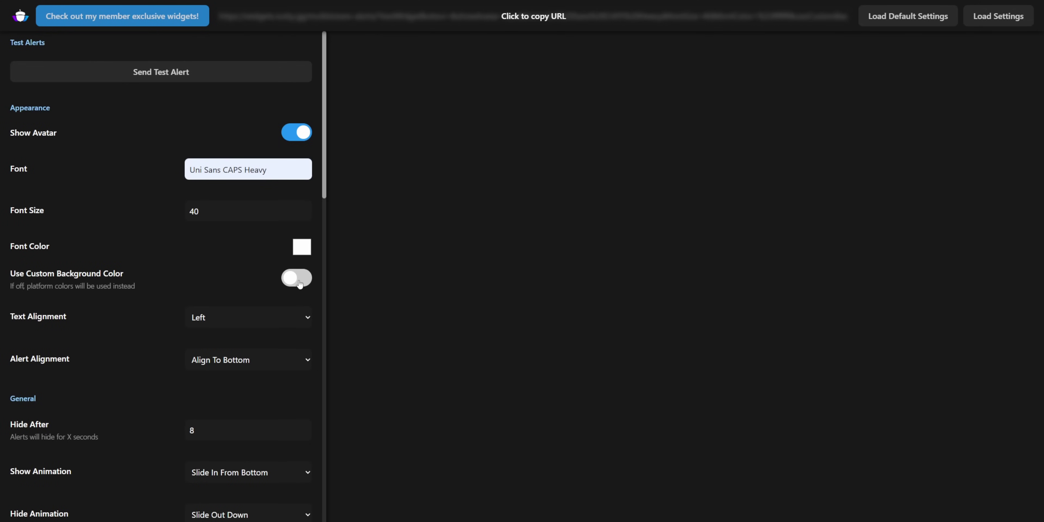
Step: Enable a custom green alert background with Background Opacity 0, and send a test alert
left_click(300, 284)
left_click(302, 310)
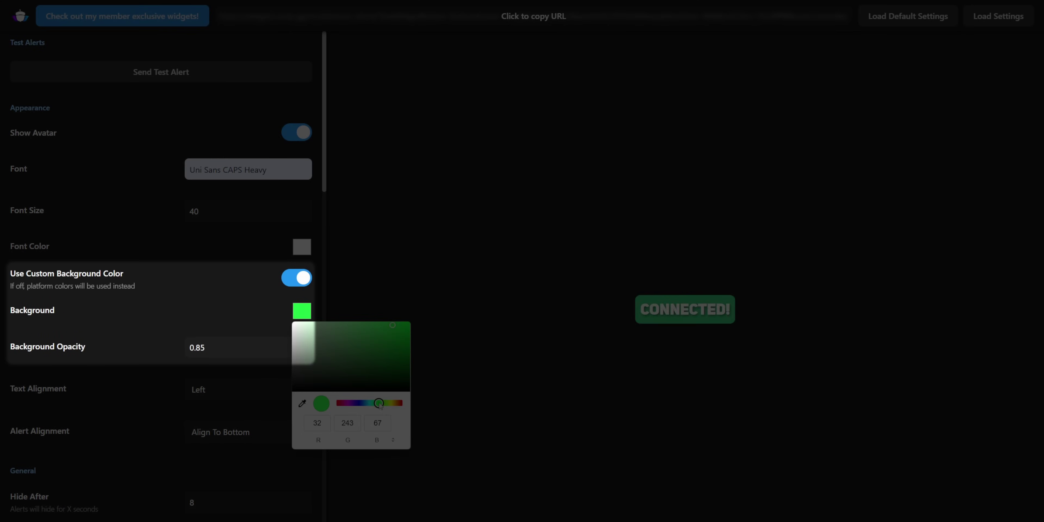
left_click(210, 75)
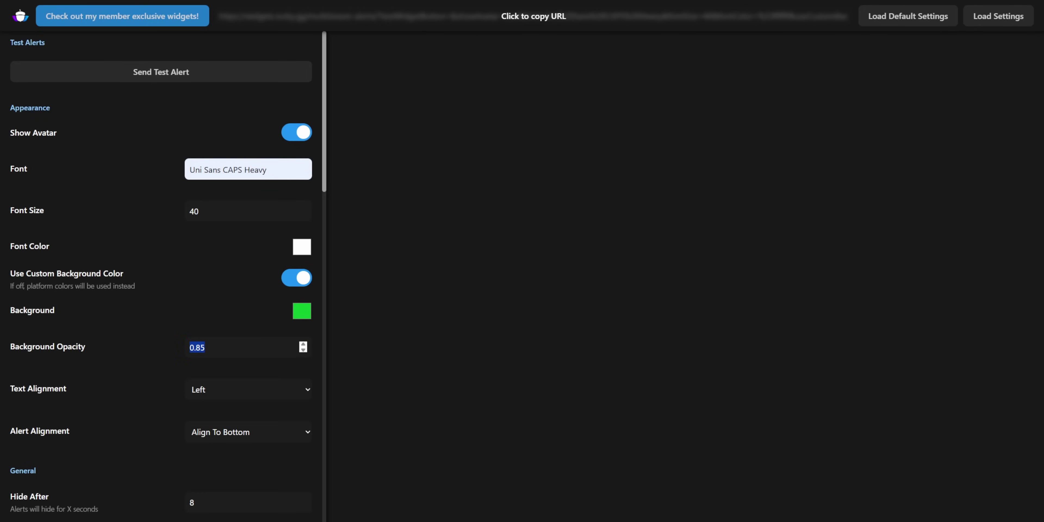
type("0")
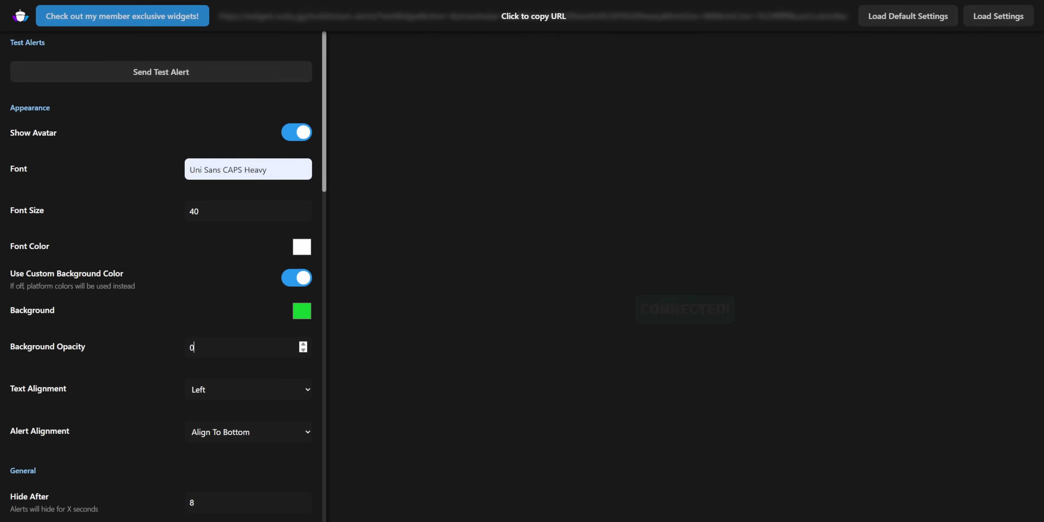
left_click(183, 77)
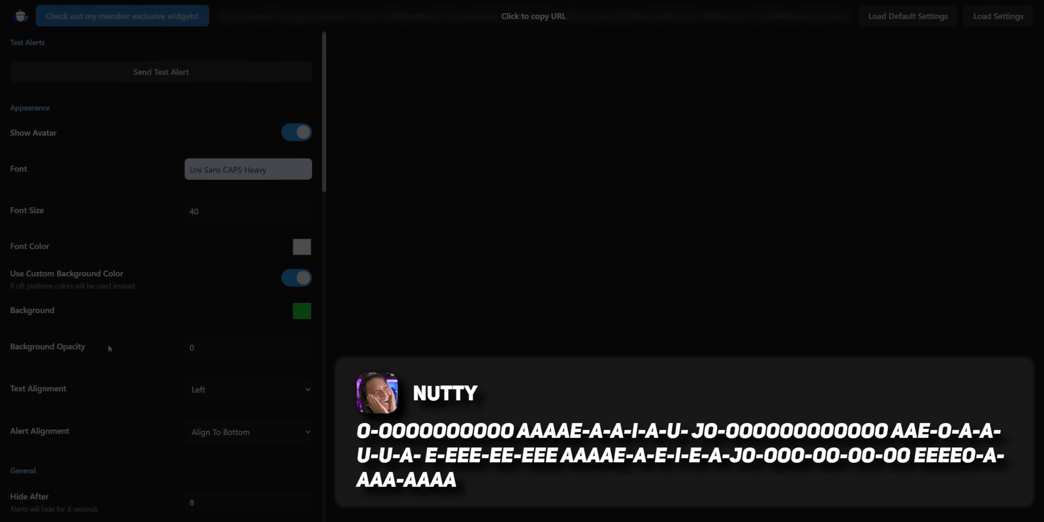
Step: Set Align To Top, Slide In From Top show animation and Slide Out Top hide animation
scroll(72, 288, "down", 4)
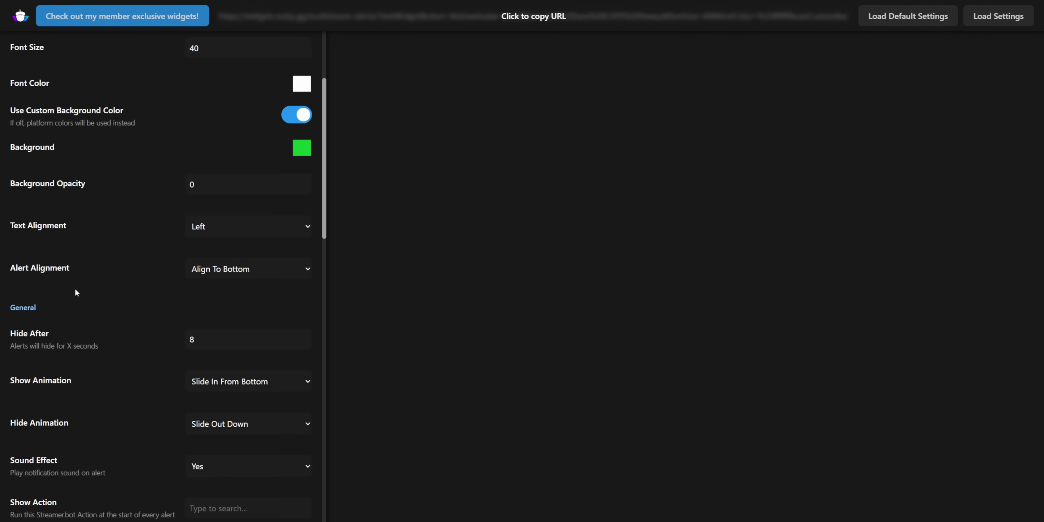
left_click(277, 275)
left_click(276, 287)
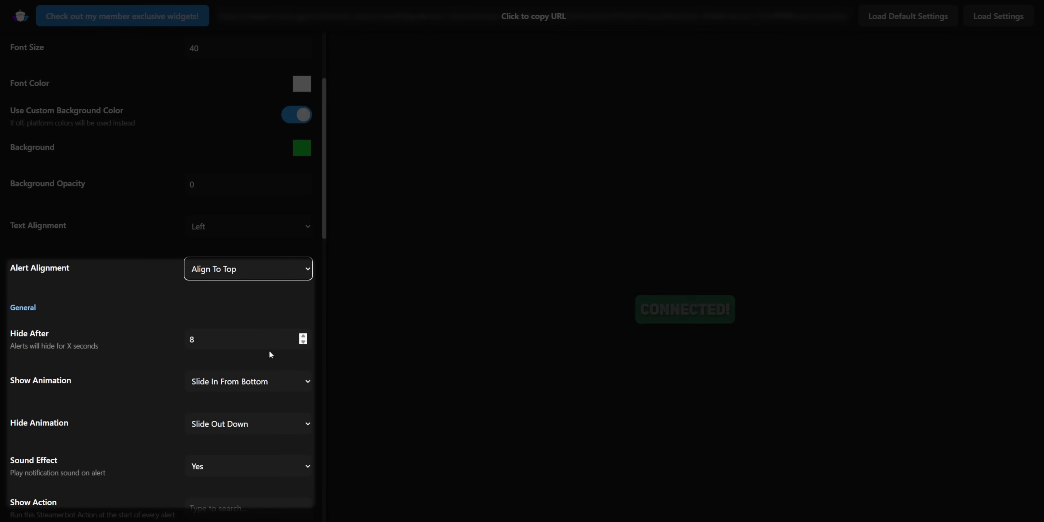
left_click(270, 379)
left_click(258, 415)
left_click(249, 425)
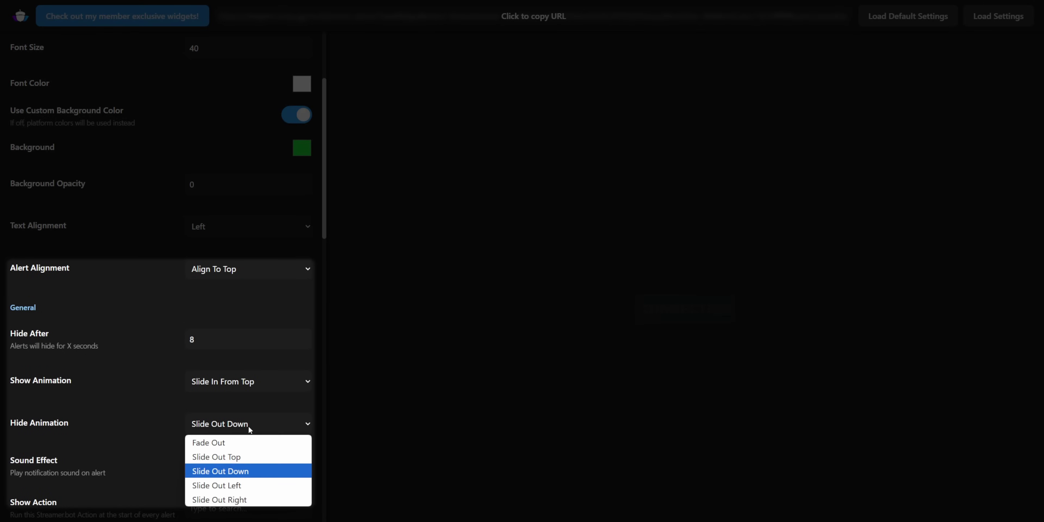
left_click(243, 454)
Step: Hide alerts after 5 seconds and send a test alert
type("5")
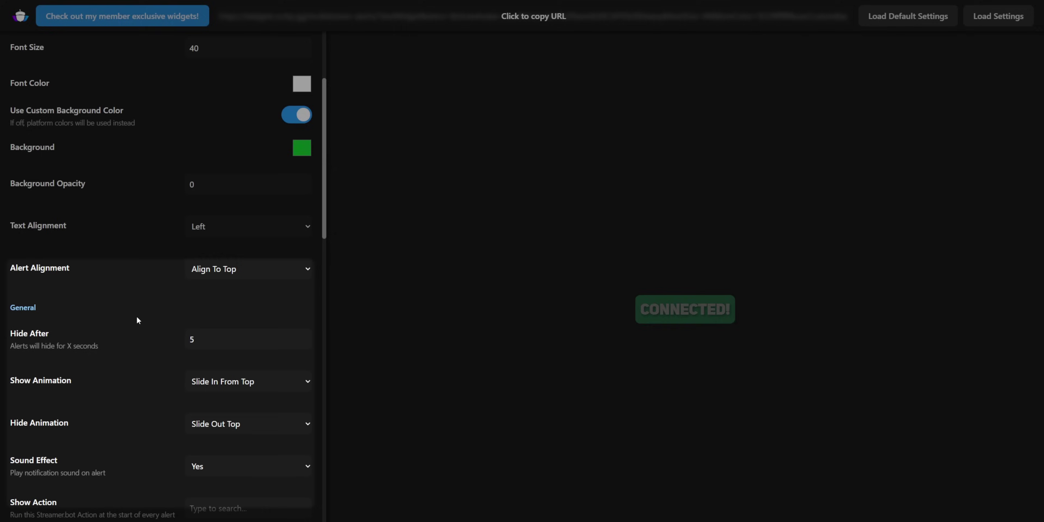
scroll(102, 171, "up", 4)
left_click(161, 72)
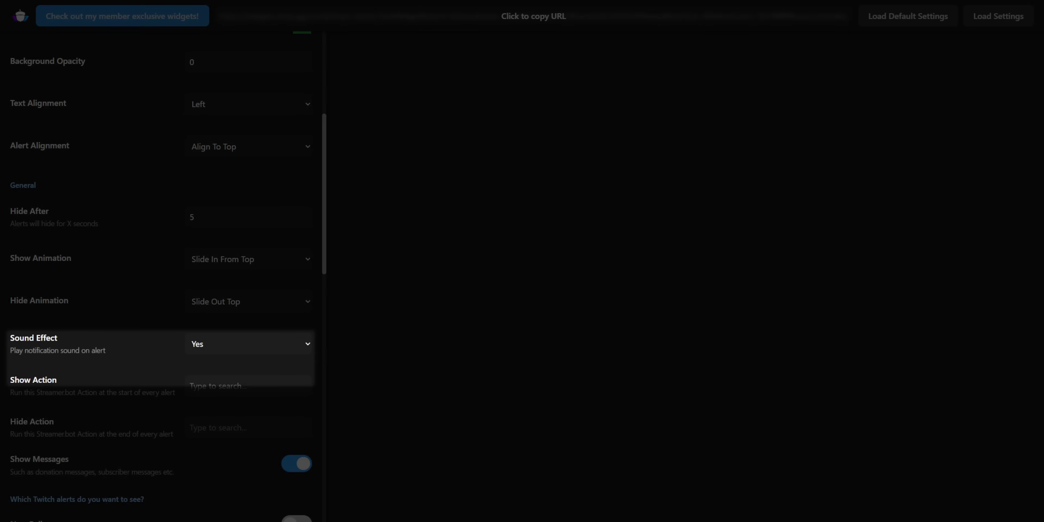
Step: Set the Sound Effect option to No
left_click(278, 348)
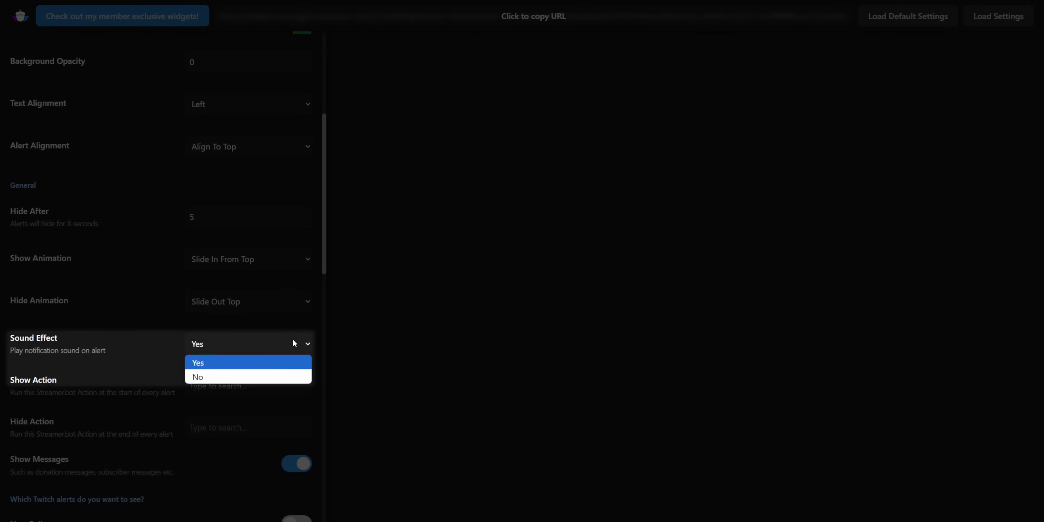
left_click(302, 377)
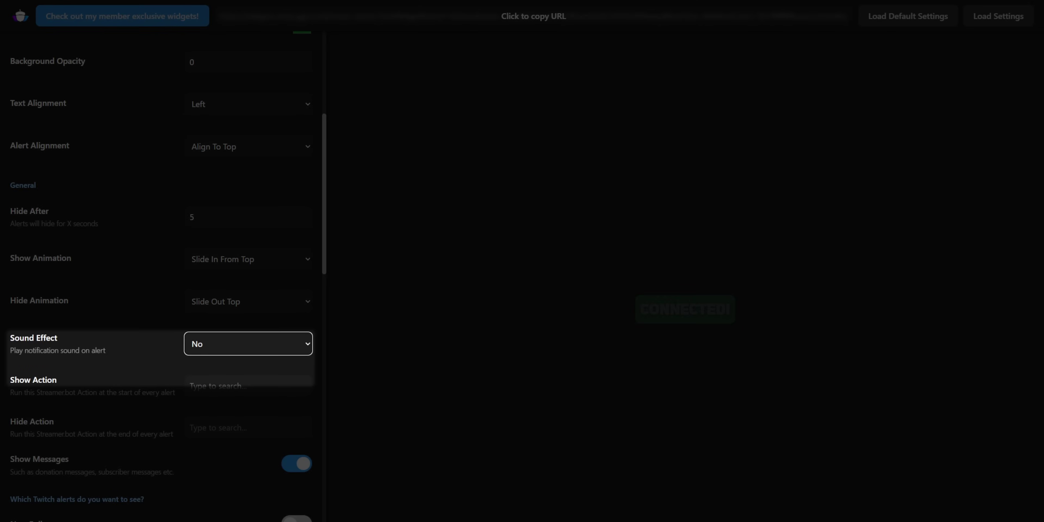